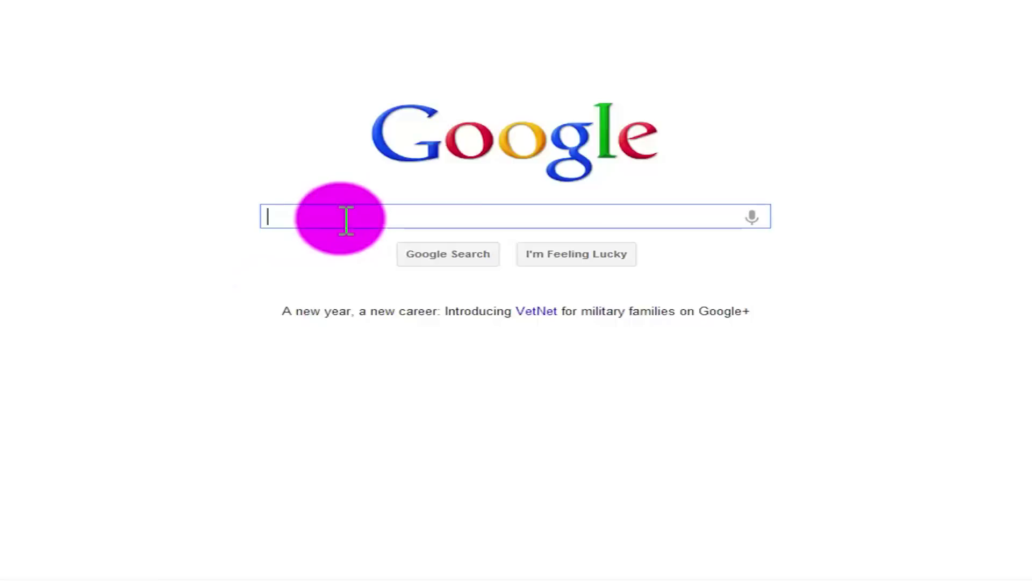
{"action": "type", "text": "Modloader"}
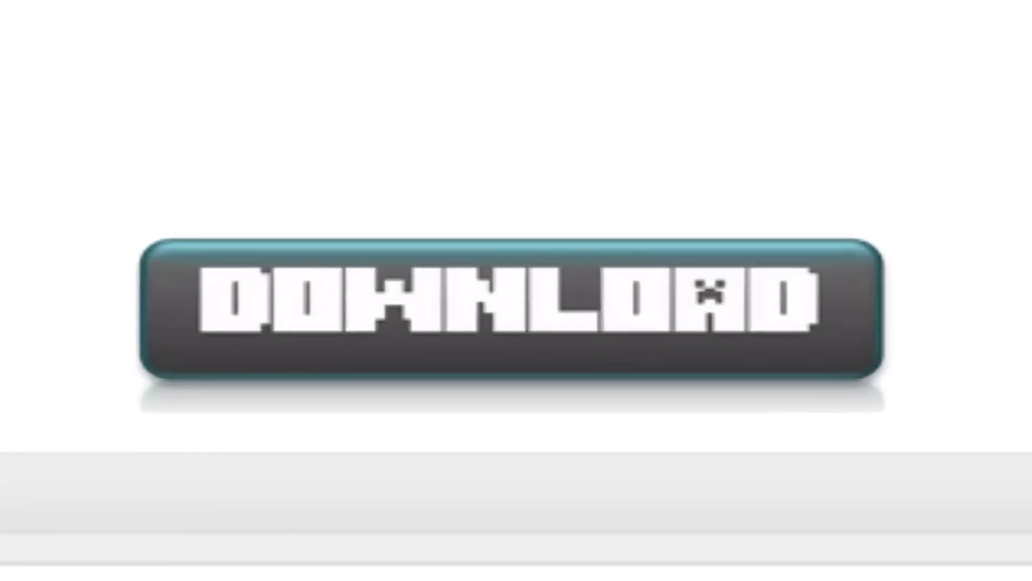
Step: Start the ModLoader download from the ModLoader website found via Google
{"action": "left_click", "coordinate": [822, 291]}
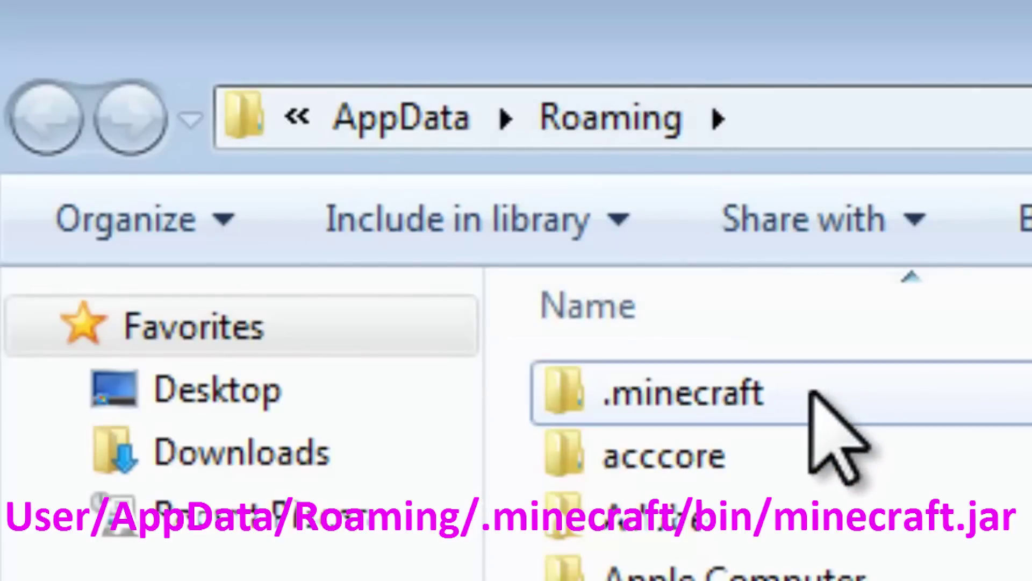
Step: Go to .minecraft\bin and begin renaming minecraft.jar, cursor at the name's start
{"action": "double_click", "coordinate": [810, 390]}
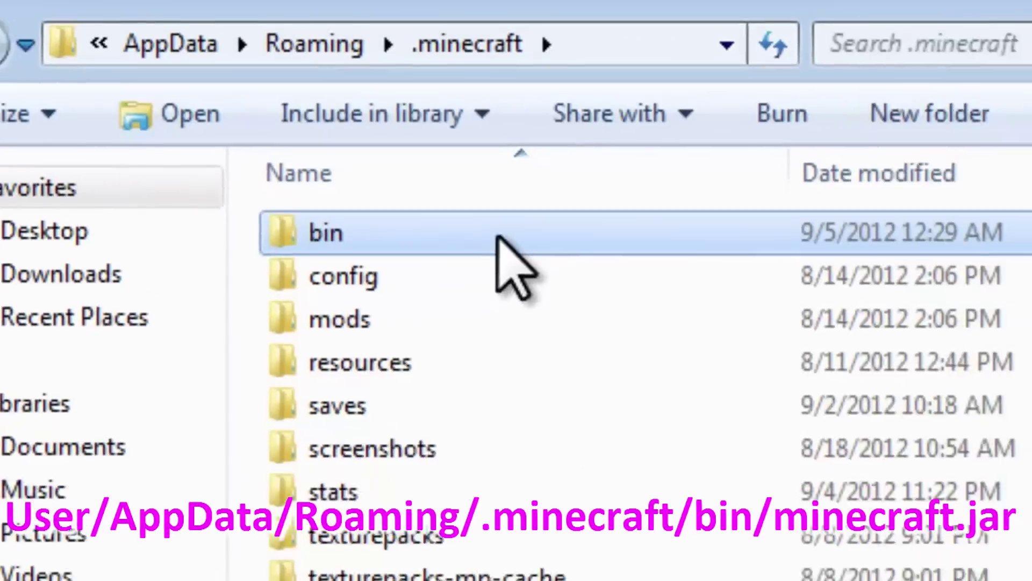
{"action": "double_click", "coordinate": [880, 398]}
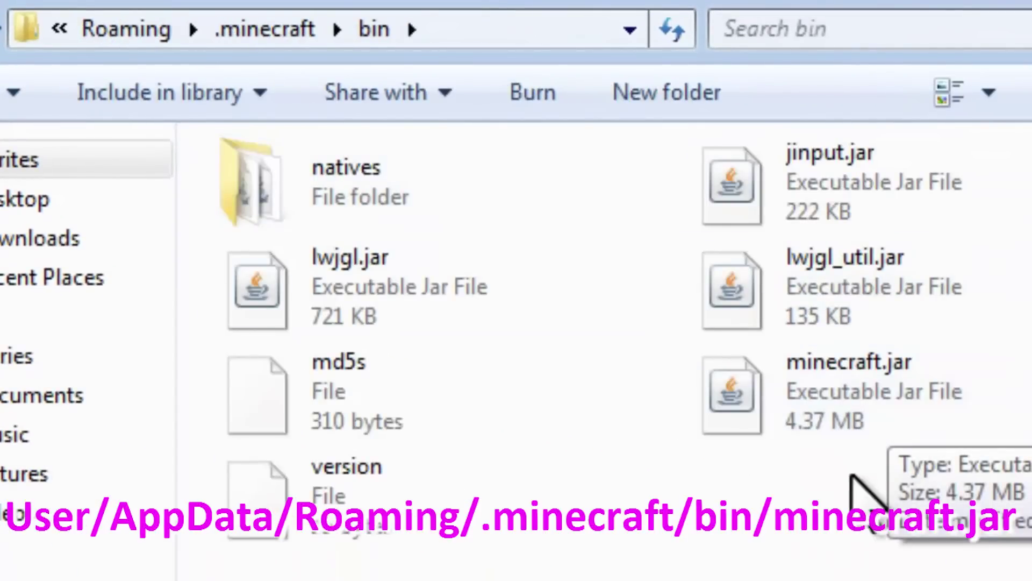
{"action": "left_click", "coordinate": [836, 426]}
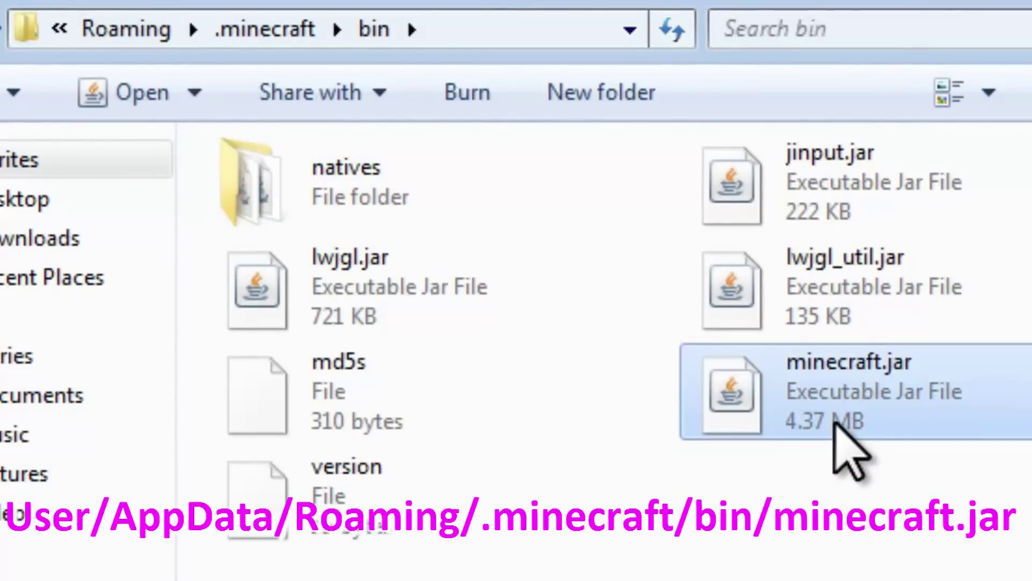
{"action": "key", "text": "F2"}
{"action": "key", "text": "Home"}
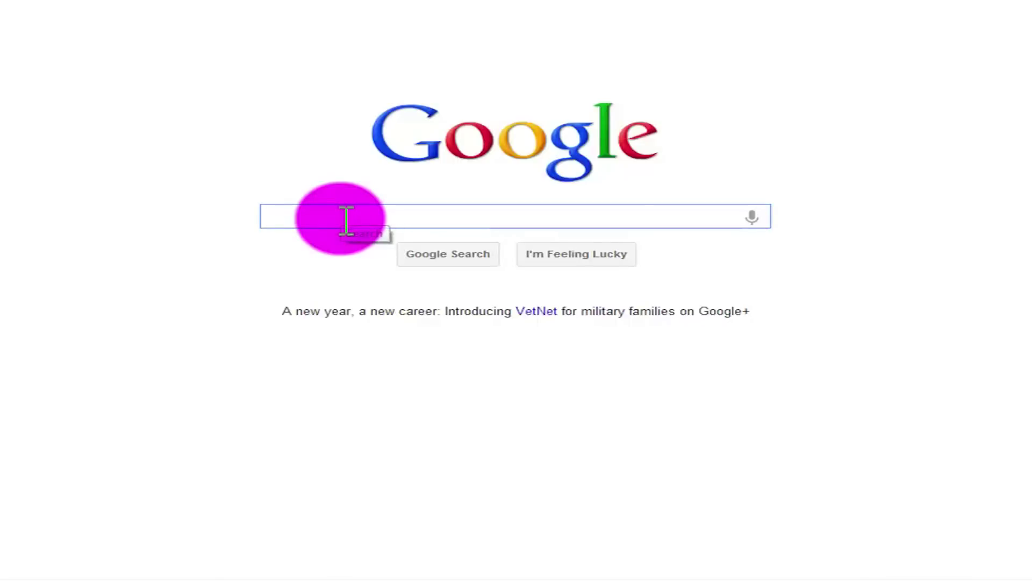
{"action": "type", "text": "ModLo"}
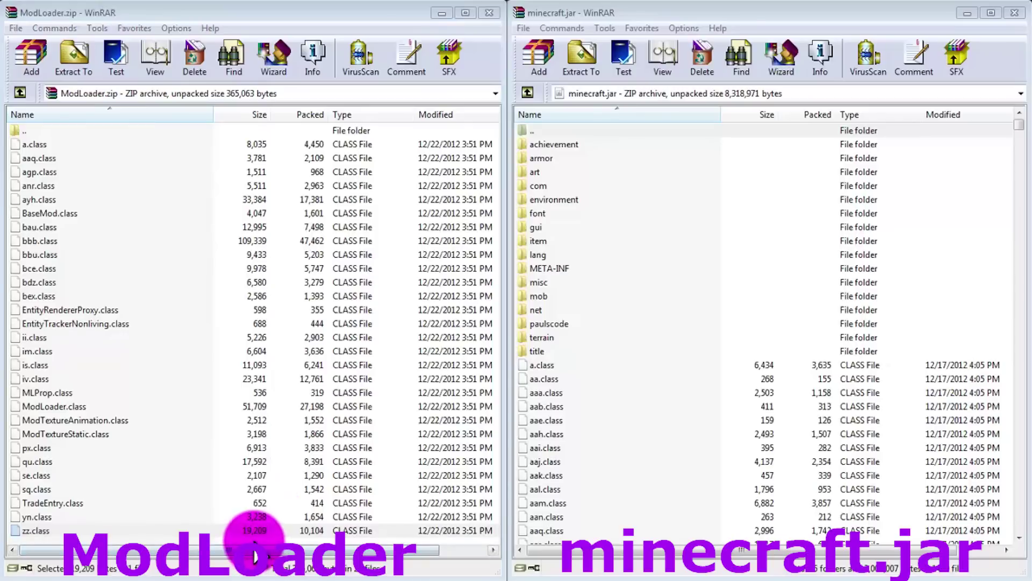
Step: Drag all class files from ModLoader.zip into minecraft.jar and confirm replacing them
{"action": "mouse_move", "coordinate": [243, 532]}
{"action": "left_mouse_down"}
{"action": "mouse_move", "coordinate": [216, 347]}
{"action": "mouse_move", "coordinate": [157, 153]}
{"action": "left_mouse_up"}
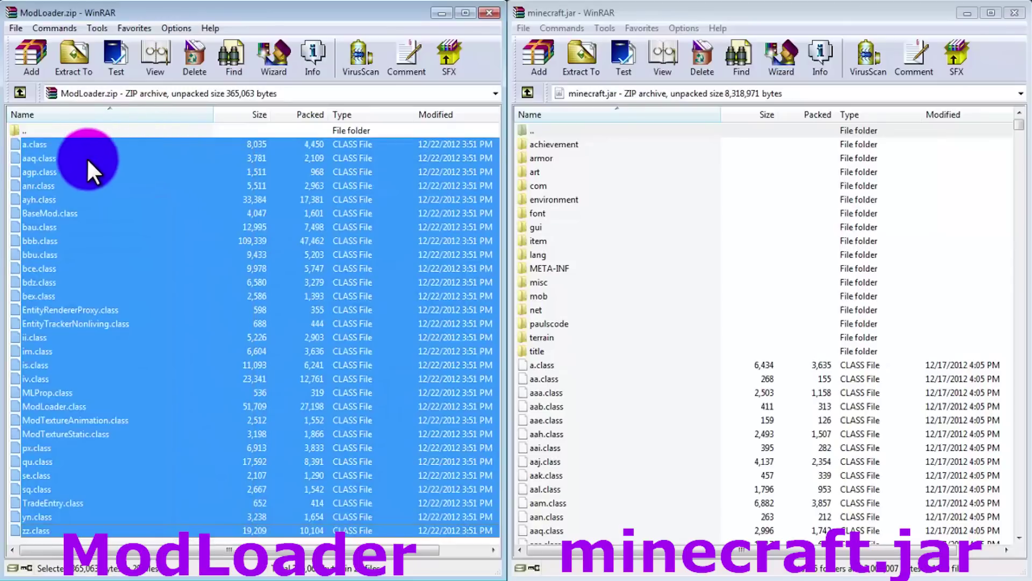
{"action": "mouse_move", "coordinate": [37, 145]}
{"action": "left_mouse_down"}
{"action": "mouse_move", "coordinate": [386, 173]}
{"action": "mouse_move", "coordinate": [700, 417]}
{"action": "left_mouse_up"}
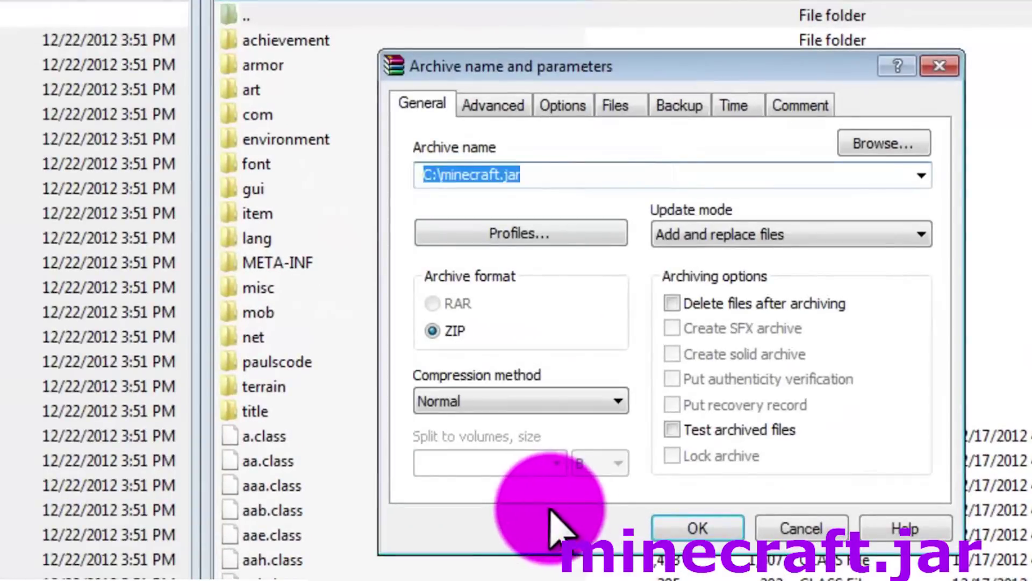
{"action": "left_click", "coordinate": [685, 529]}
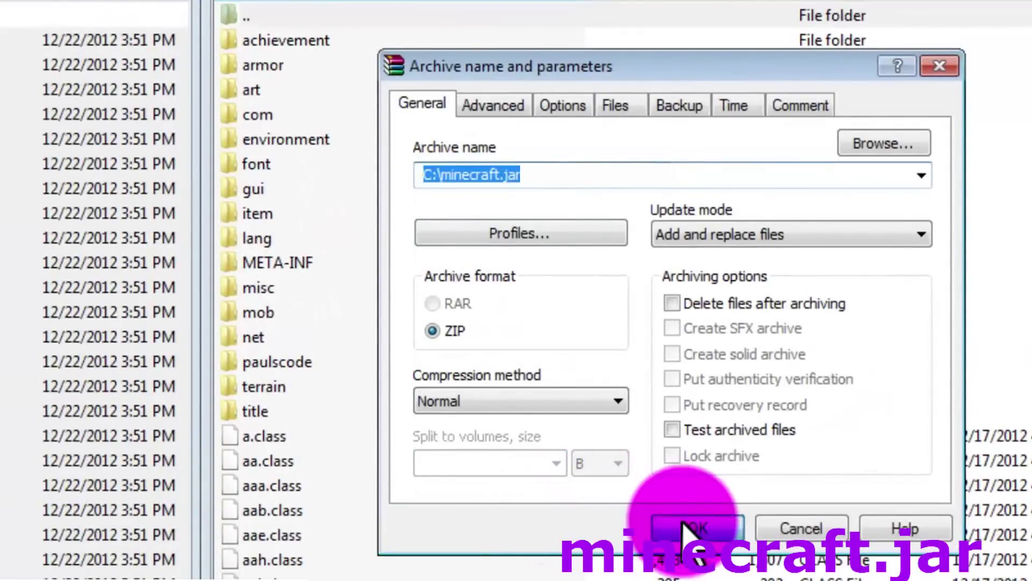
Step: Delete the META-INF folder from minecraft.jar, then close the minecraft.jar window
{"action": "left_click", "coordinate": [283, 265]}
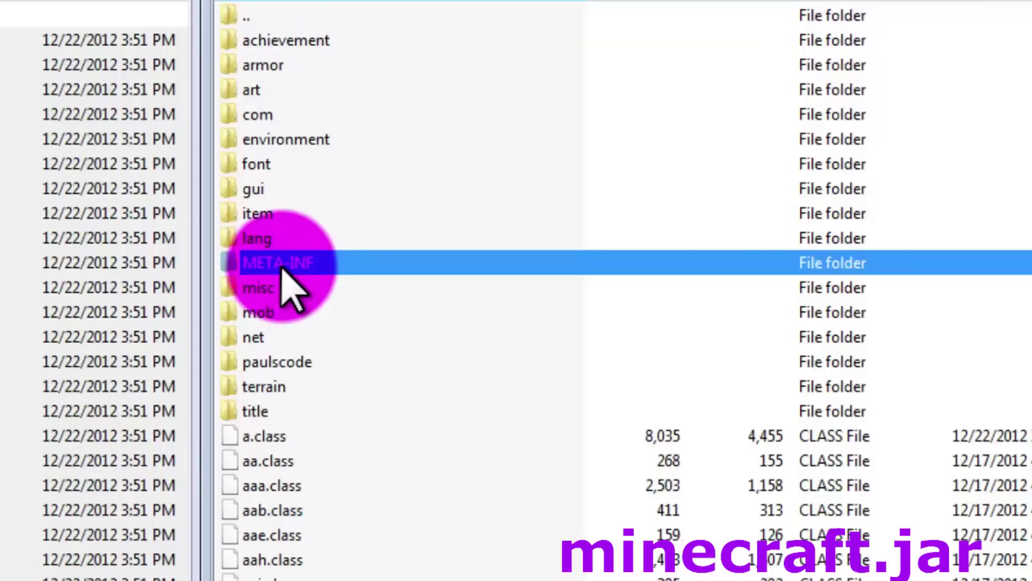
{"action": "key", "text": "Delete"}
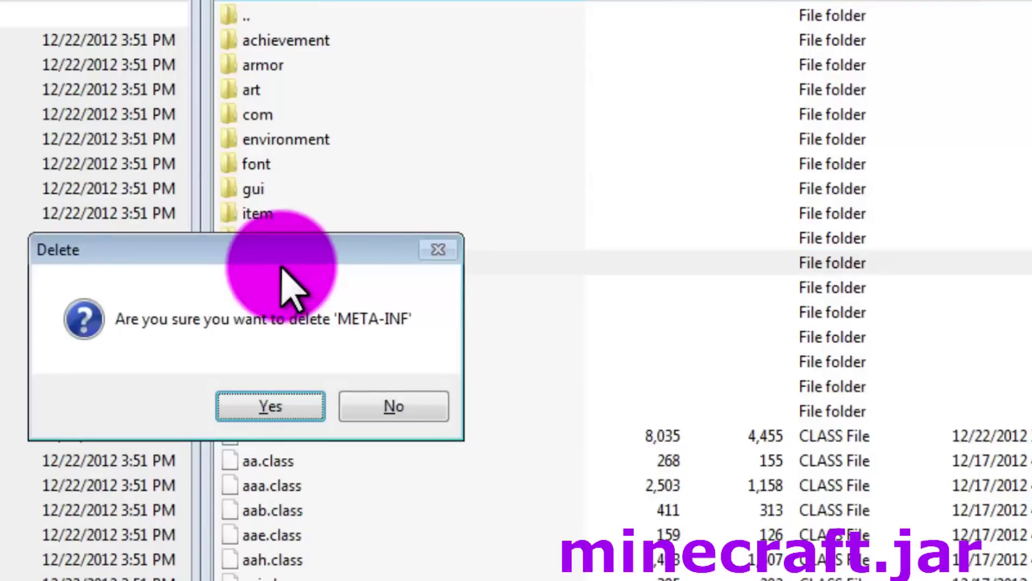
{"action": "left_click", "coordinate": [282, 404]}
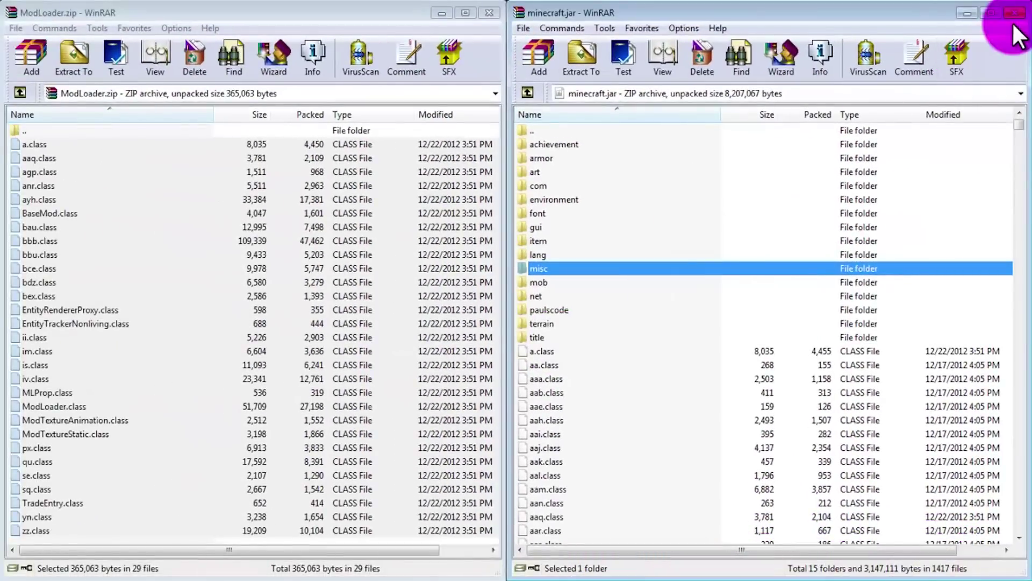
{"action": "left_click", "coordinate": [1015, 19]}
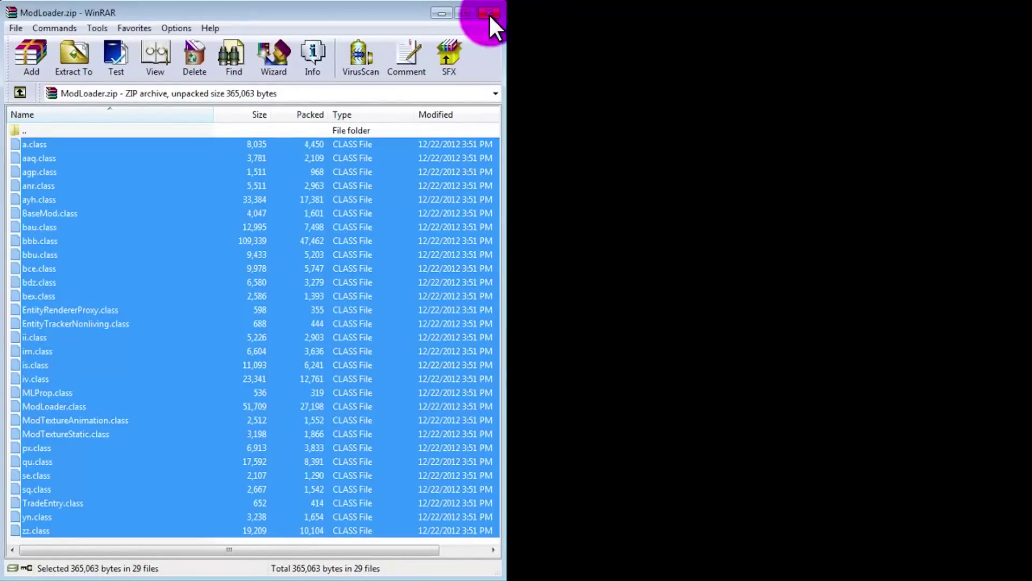